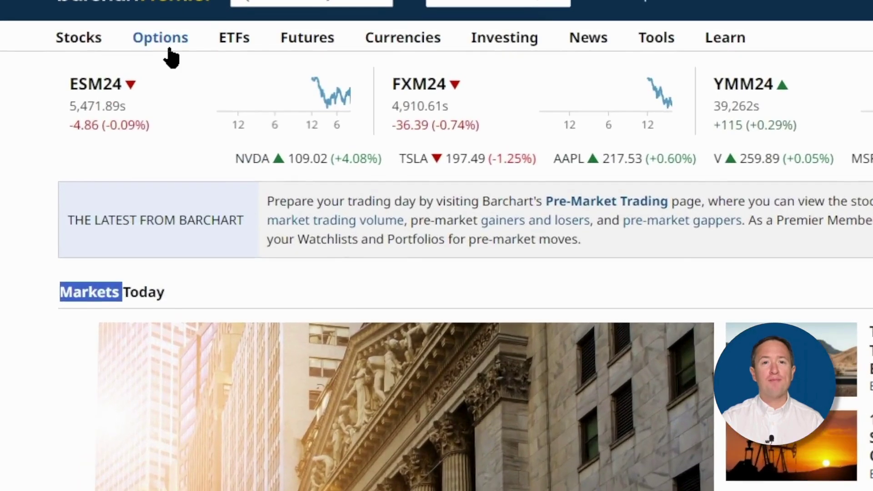
Go to the Long Strangle option screener from the Options menu's Straddle and Strangle list.
{"action": "left_click", "coordinate": [169, 50]}
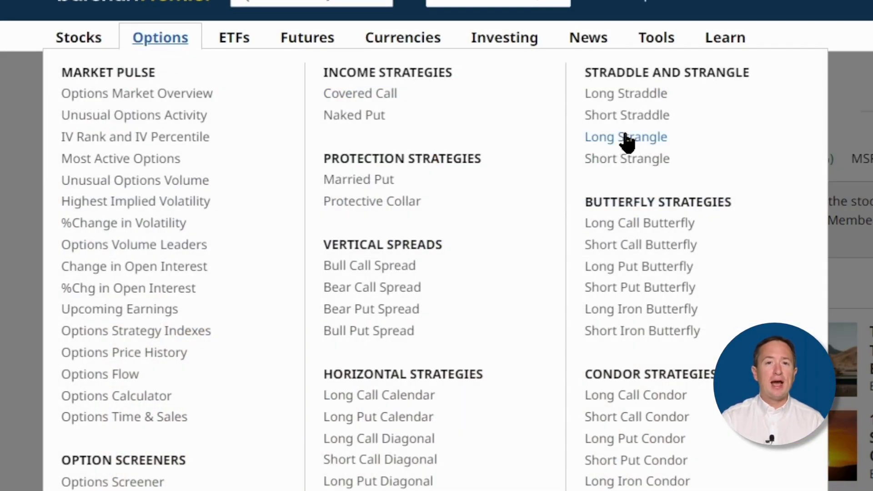
{"action": "left_click", "coordinate": [663, 147]}
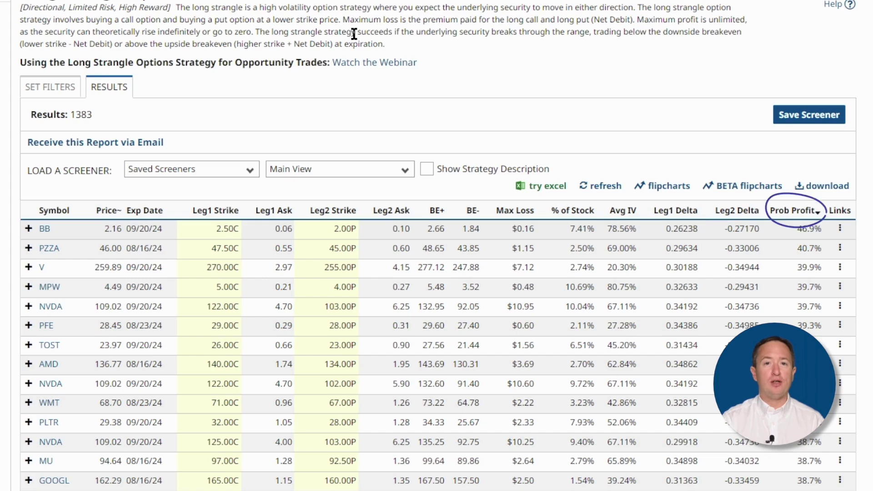
{"action": "mouse_move", "coordinate": [811, 216]}
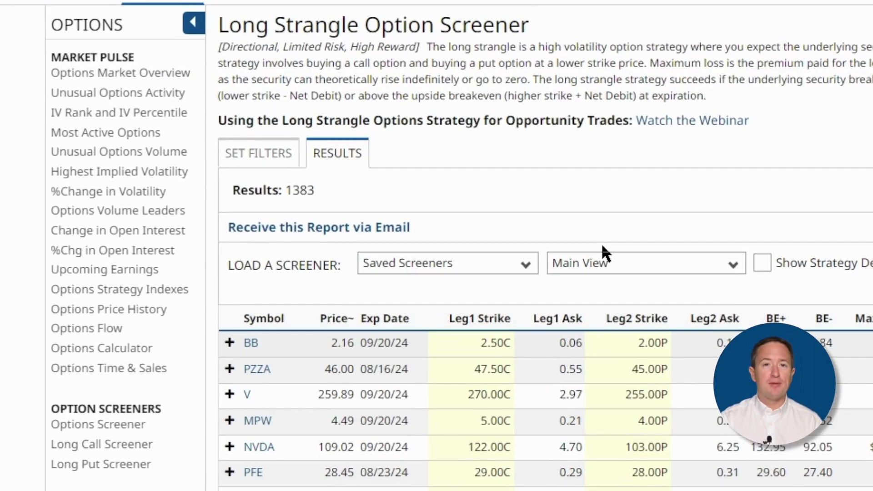
Show the screener's filter settings and search the filter list for 'ma'.
{"action": "left_click", "coordinate": [280, 157]}
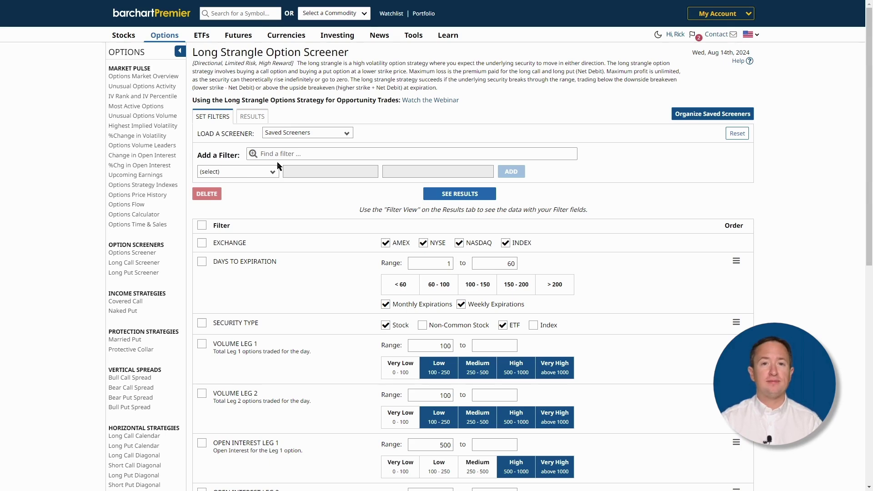
{"action": "left_click", "coordinate": [289, 152]}
{"action": "type", "text": "ma"}
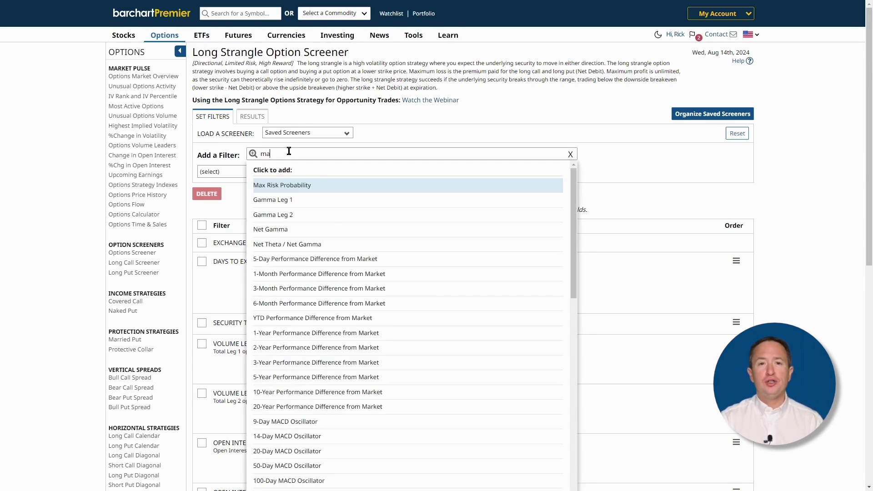
{"action": "scroll", "coordinate": [355, 205], "scroll_direction": "down", "scroll_amount": 6}
{"action": "scroll", "coordinate": [363, 209], "scroll_direction": "down", "scroll_amount": 2}
{"action": "scroll", "coordinate": [361, 209], "scroll_direction": "up", "scroll_amount": 7}
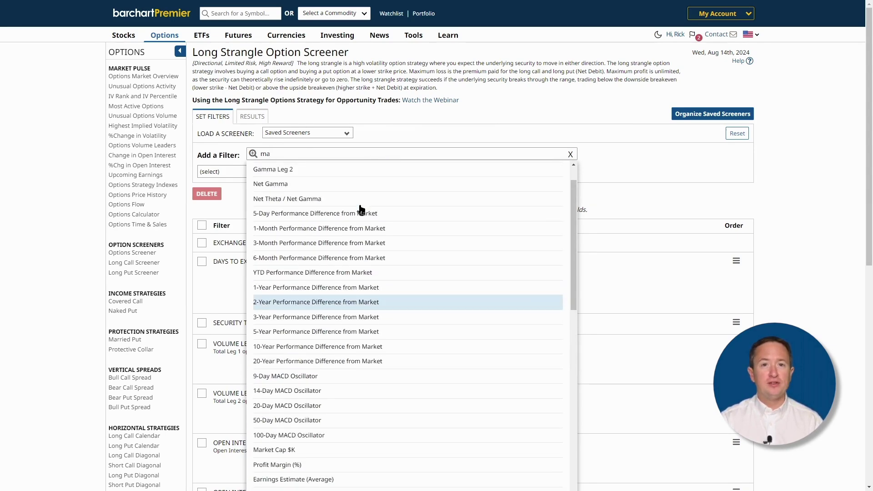
{"action": "scroll", "coordinate": [362, 209], "scroll_direction": "up", "scroll_amount": 2}
Try the Option Info category with Option Last Price, then dismiss its leg choices without adding it.
{"action": "left_click", "coordinate": [237, 172]}
{"action": "left_click", "coordinate": [236, 182]}
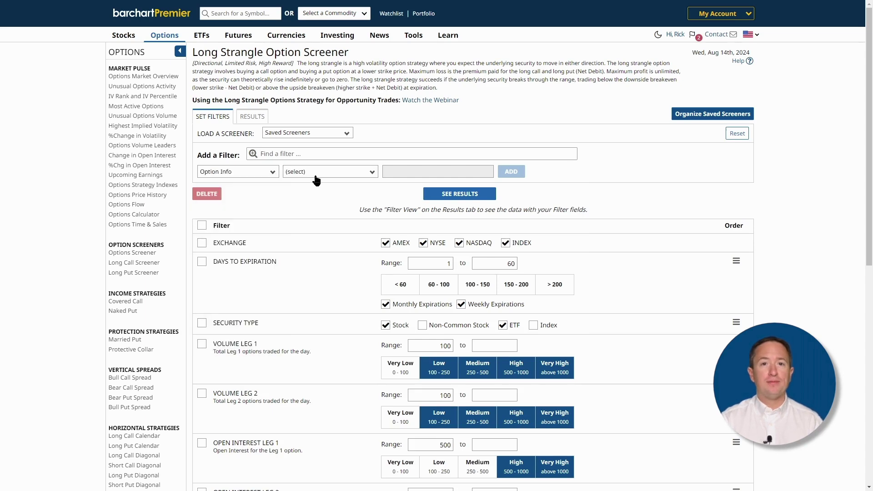
{"action": "left_click", "coordinate": [317, 175]}
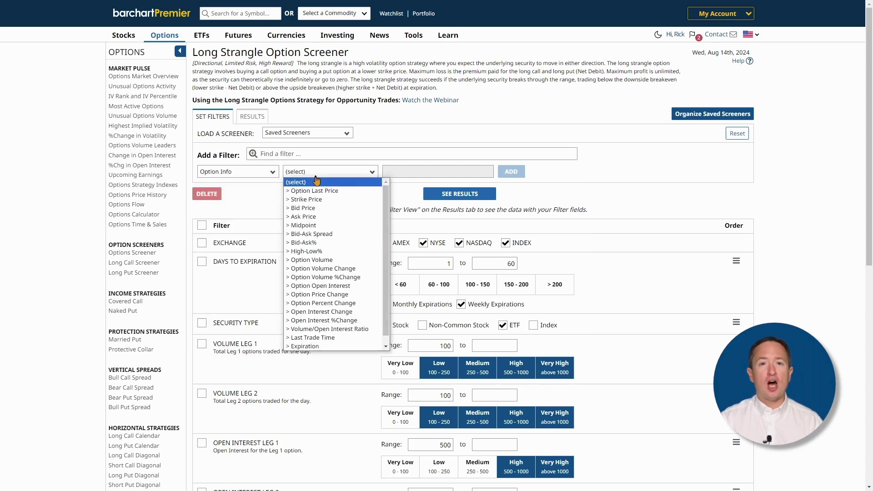
{"action": "left_click", "coordinate": [322, 191]}
{"action": "left_click", "coordinate": [427, 175]}
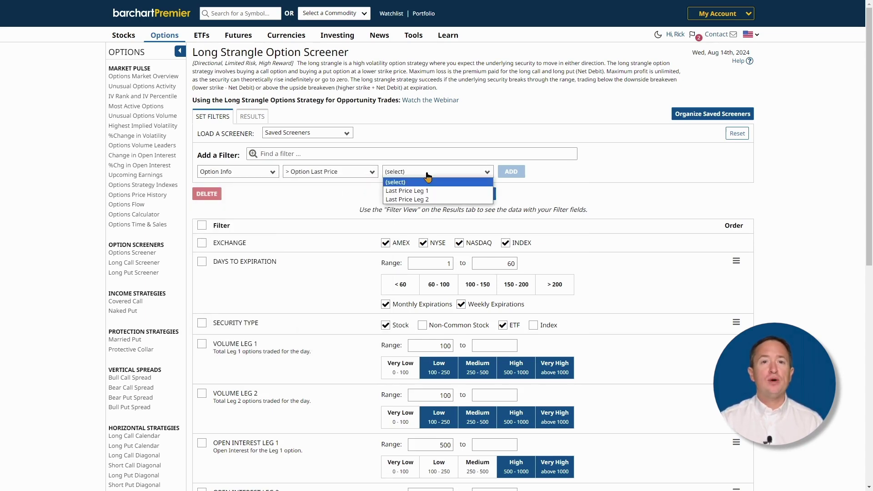
{"action": "left_click", "coordinate": [427, 177]}
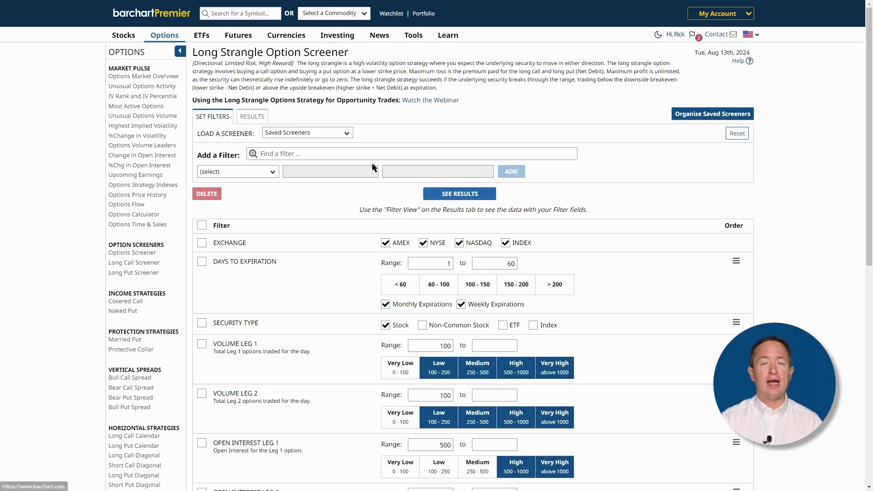
Toggle every Days to Expiration band on, then back off again.
{"action": "scroll", "coordinate": [301, 192], "scroll_direction": "down", "scroll_amount": 1}
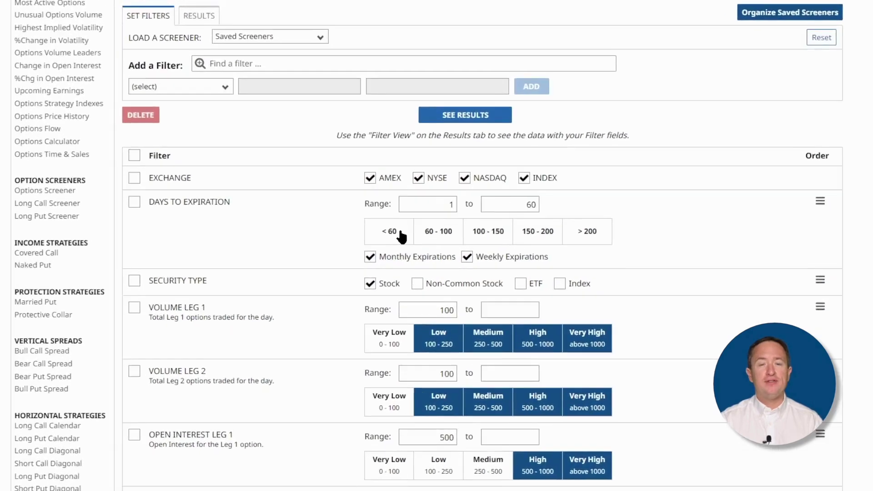
{"action": "left_click", "coordinate": [394, 227]}
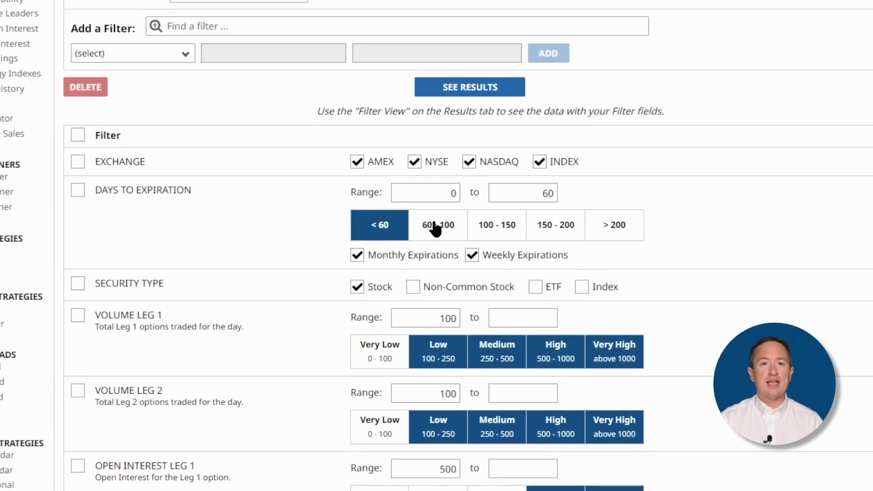
{"action": "left_click", "coordinate": [439, 226]}
{"action": "left_click", "coordinate": [495, 233]}
{"action": "left_click", "coordinate": [546, 233]}
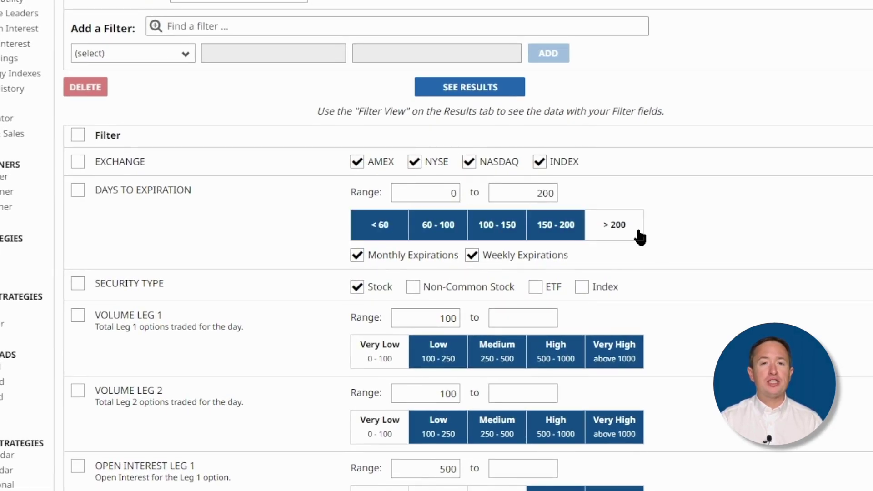
{"action": "left_click", "coordinate": [636, 235]}
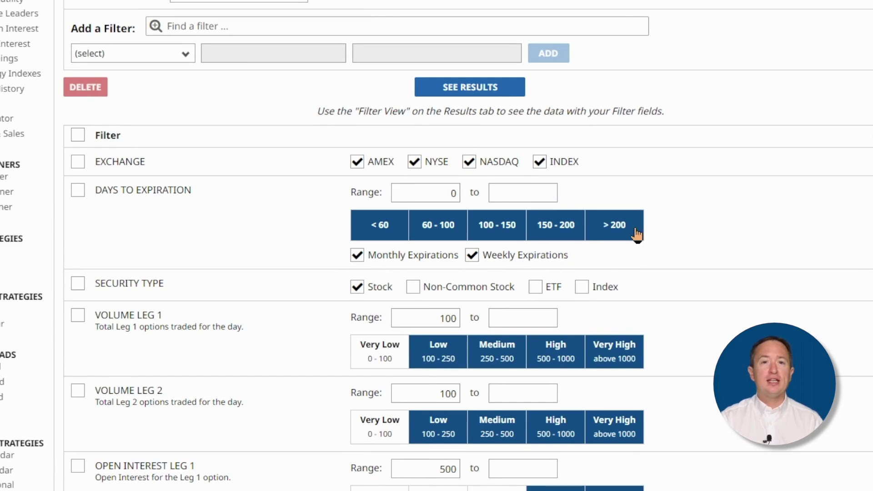
{"action": "left_click", "coordinate": [387, 228]}
{"action": "left_click", "coordinate": [444, 228]}
{"action": "left_click", "coordinate": [518, 230]}
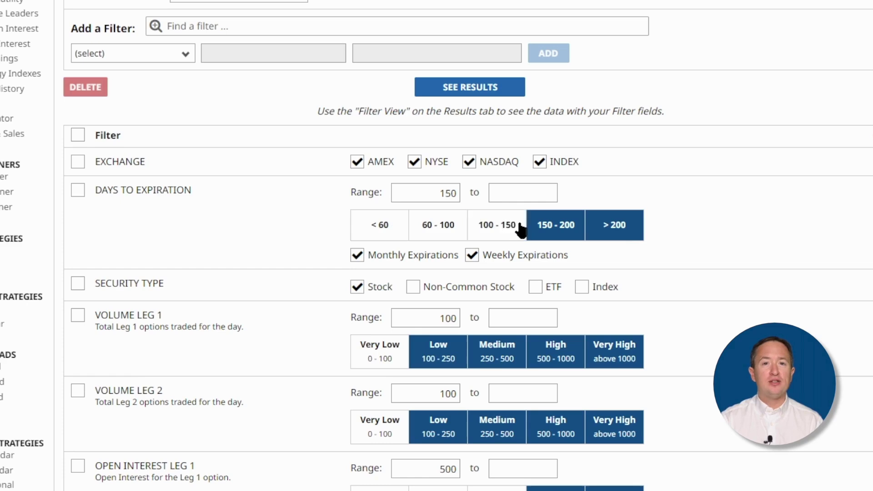
{"action": "left_click", "coordinate": [555, 228]}
{"action": "left_click", "coordinate": [614, 228]}
Set the Days to Expiration upper limit to 100 and include ETFs as a security type.
{"action": "left_click", "coordinate": [519, 192]}
{"action": "type", "text": "100"}
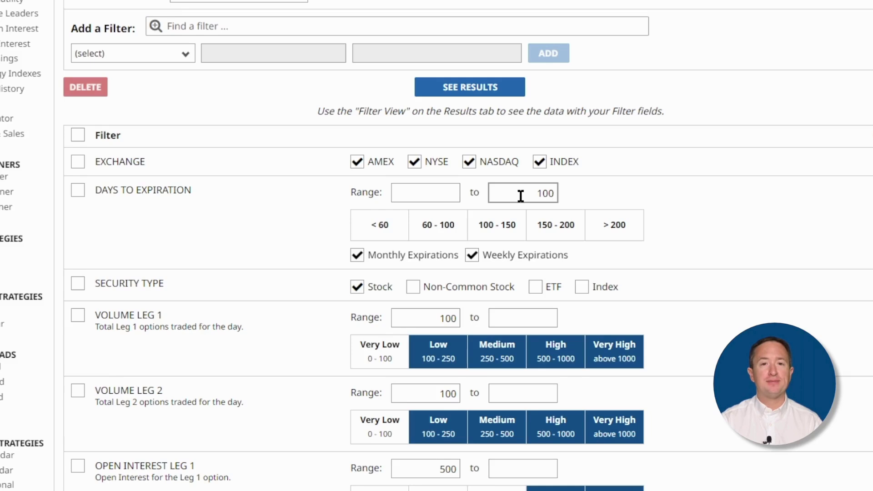
{"action": "scroll", "coordinate": [521, 196], "scroll_direction": "down", "scroll_amount": 2}
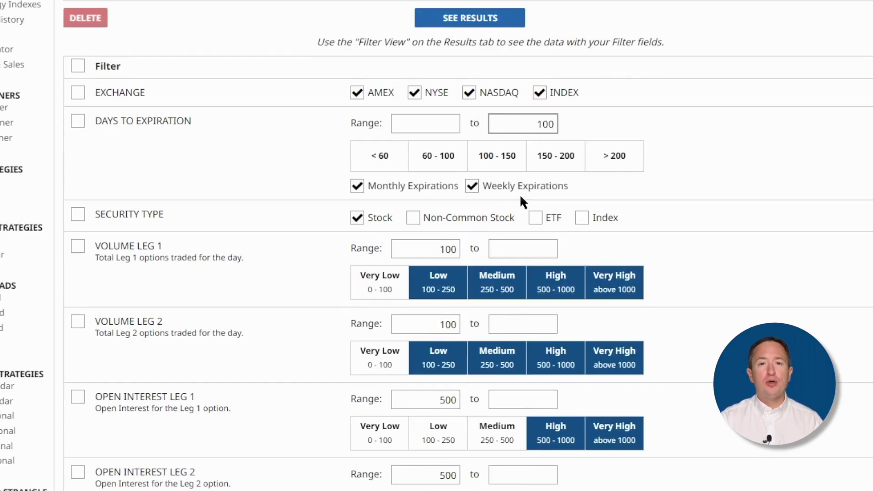
{"action": "left_click", "coordinate": [534, 220]}
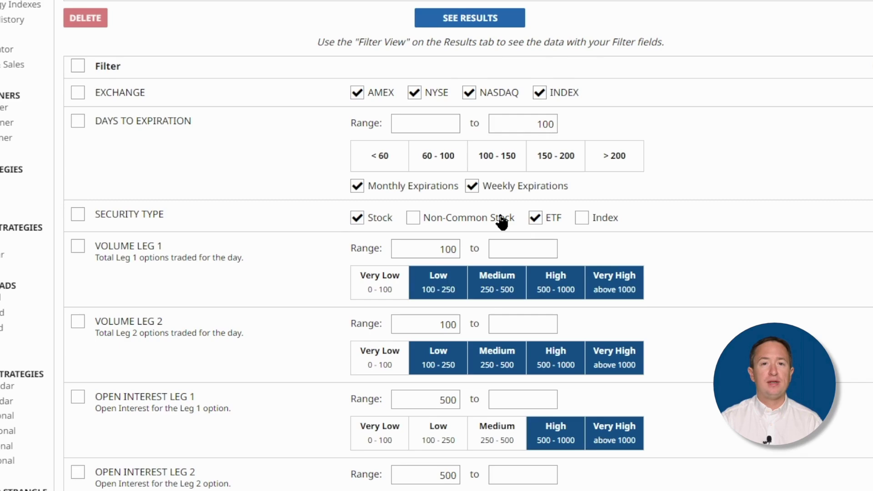
{"action": "scroll", "coordinate": [505, 223], "scroll_direction": "down", "scroll_amount": 9}
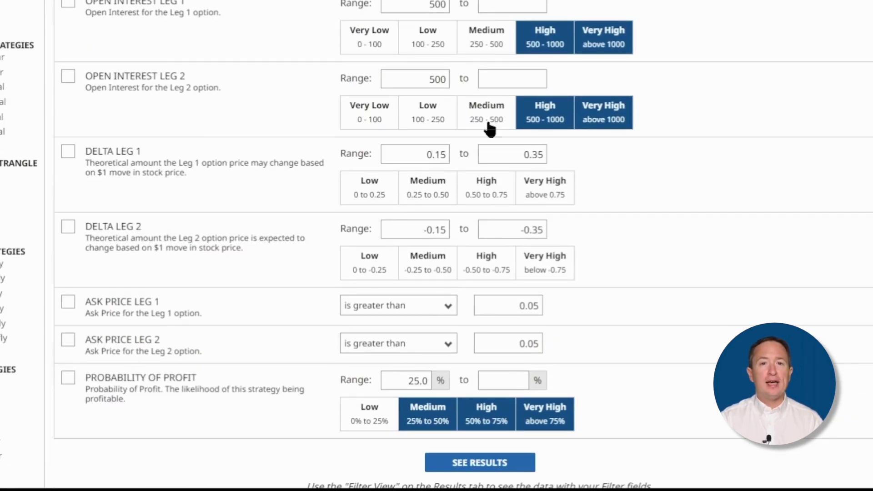
Replace the 25.0 minimum probability of profit with 40.
{"action": "double_click", "coordinate": [406, 384]}
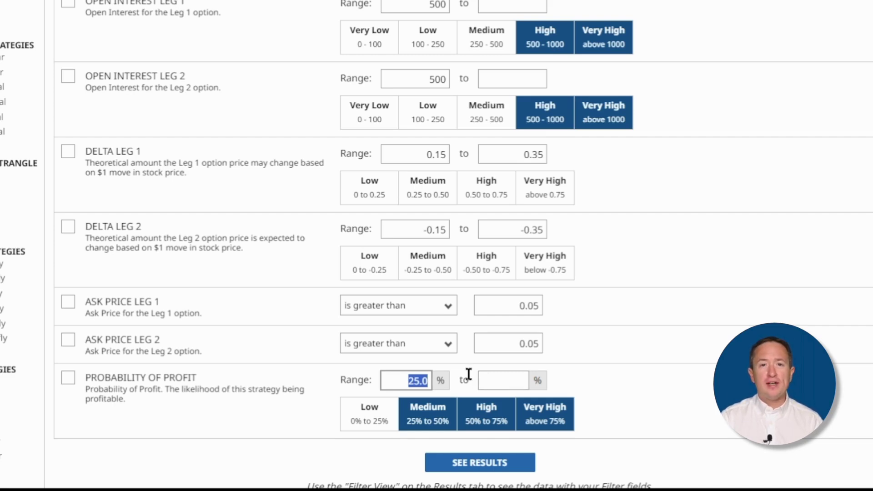
{"action": "type", "text": "40"}
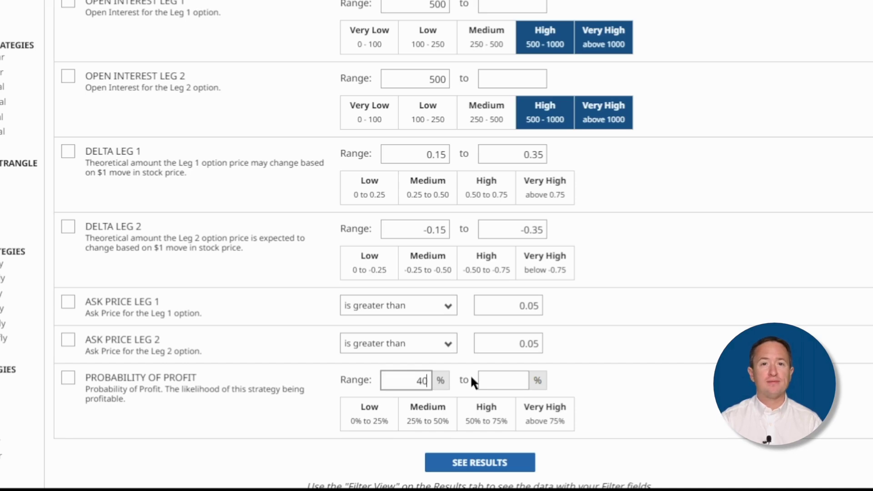
View the 2 filtered results and name the screener 'My screener' for saving.
{"action": "left_click", "coordinate": [487, 466]}
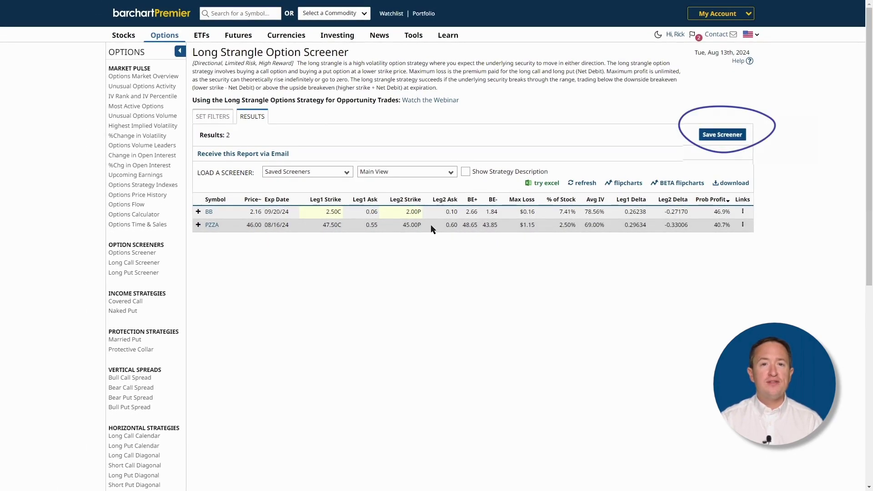
{"action": "left_click", "coordinate": [722, 135]}
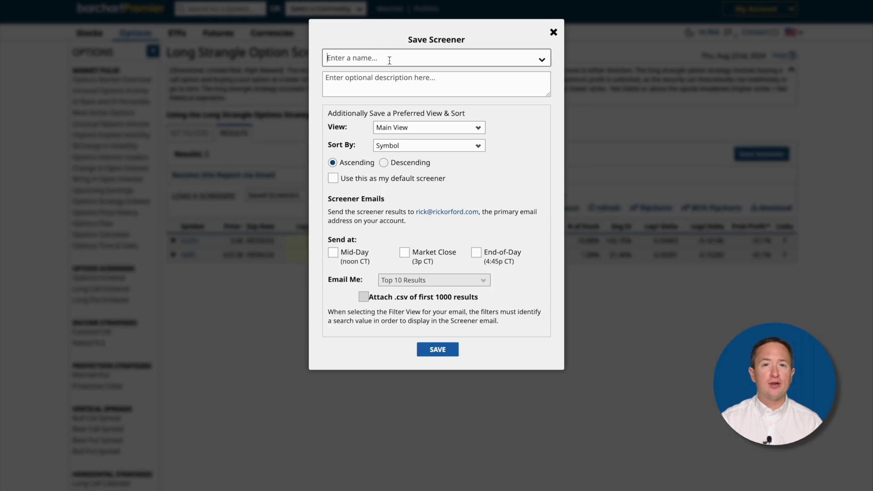
{"action": "type", "text": "My screener"}
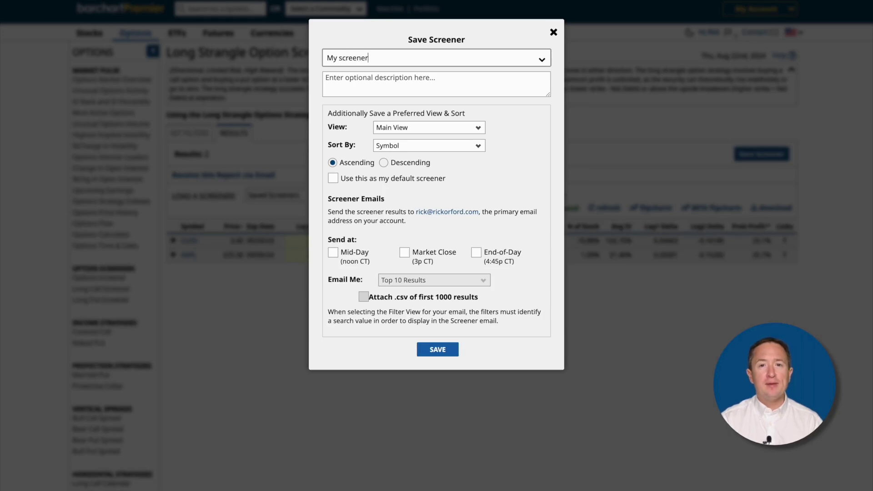
Leave the mid-day and market close result e-mails unchecked.
{"action": "left_click", "coordinate": [336, 253]}
{"action": "left_click", "coordinate": [406, 253]}
{"action": "left_click", "coordinate": [333, 252]}
{"action": "left_click", "coordinate": [404, 253]}
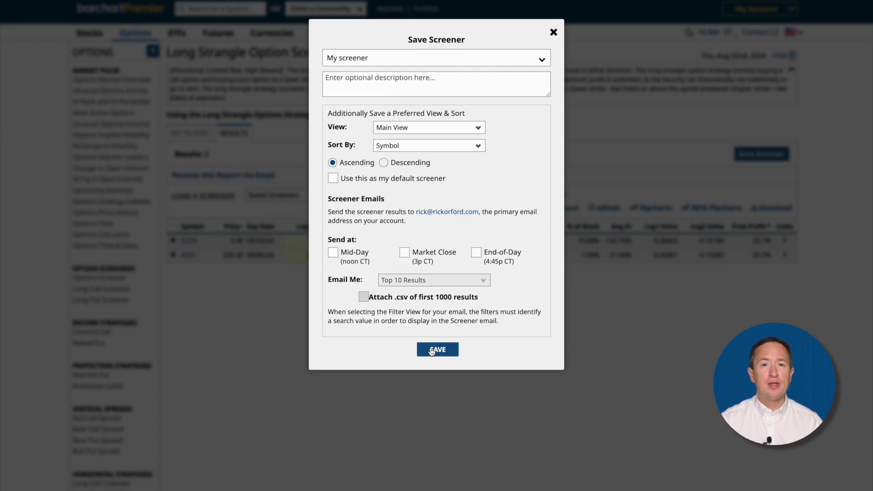